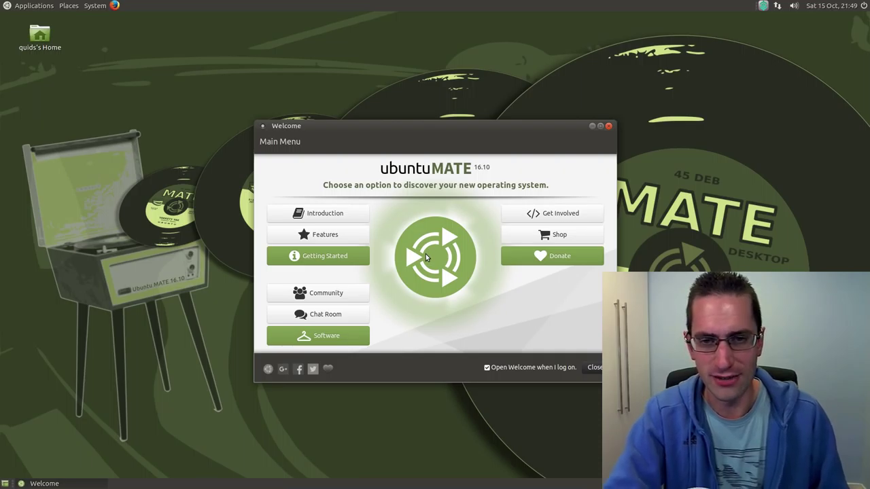
Open the home folder, check the version information of the Caja file manager, and close the window.
{"action": "double_click", "coordinate": [38, 38]}
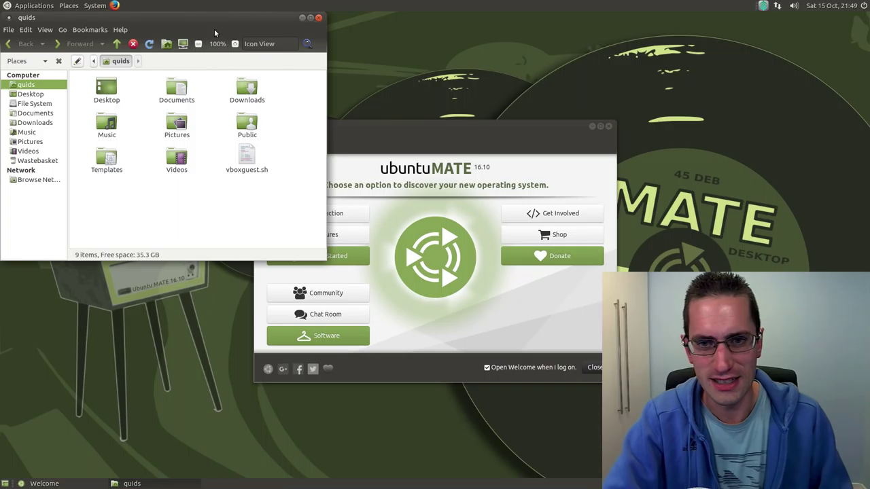
{"action": "left_click", "coordinate": [122, 31]}
{"action": "left_click", "coordinate": [132, 52]}
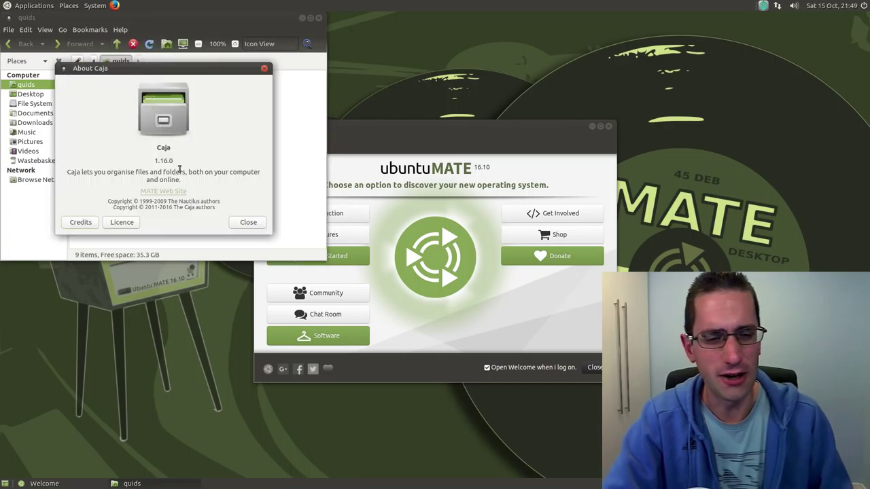
{"action": "left_click", "coordinate": [246, 222]}
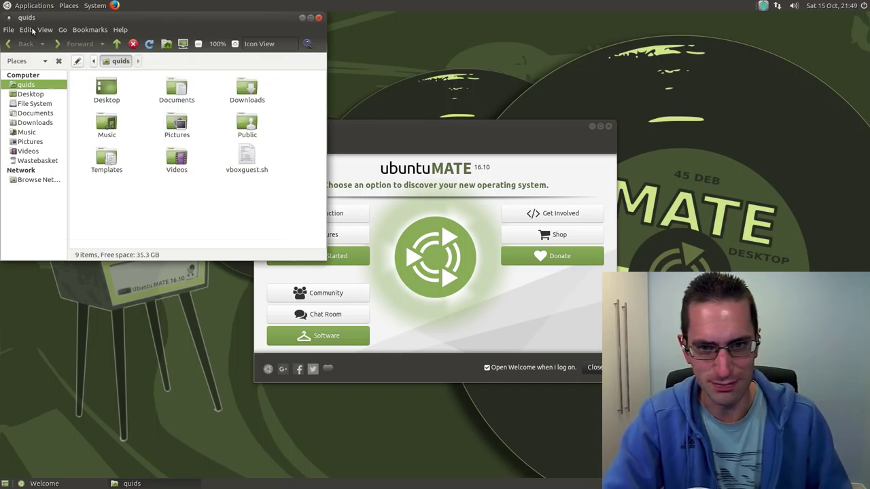
{"action": "left_click", "coordinate": [319, 18]}
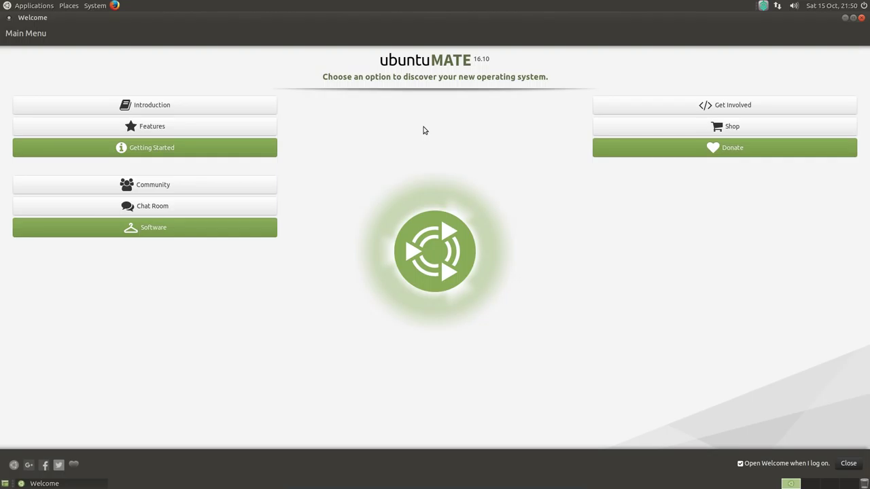
View the Introduction, Features and Getting Started pages of the Welcome window, returning to its main menu.
{"action": "left_click", "coordinate": [189, 106]}
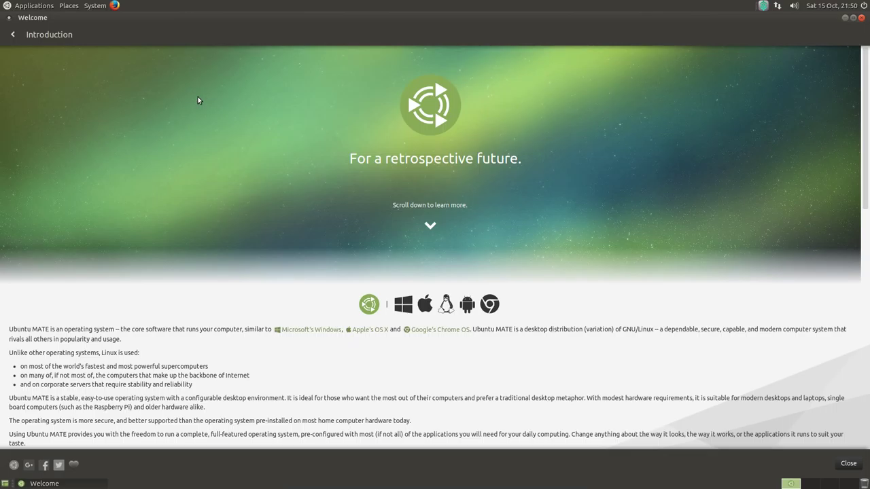
{"action": "left_click", "coordinate": [12, 34]}
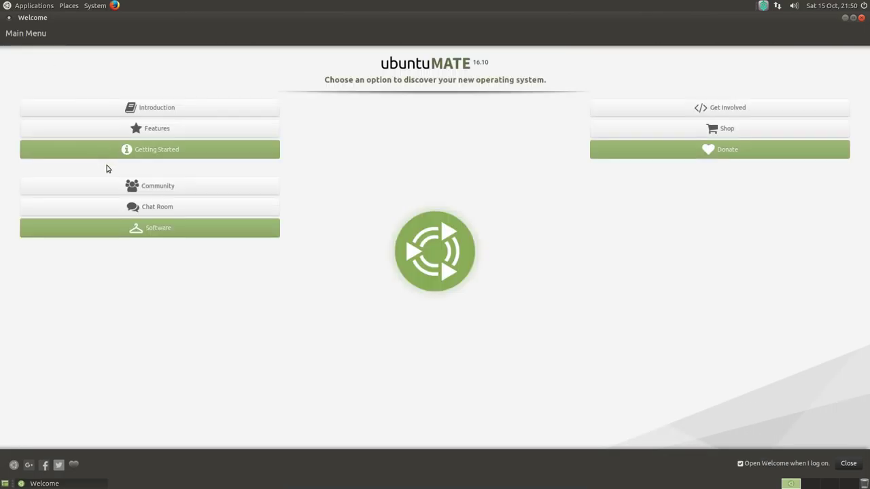
{"action": "left_click", "coordinate": [129, 128]}
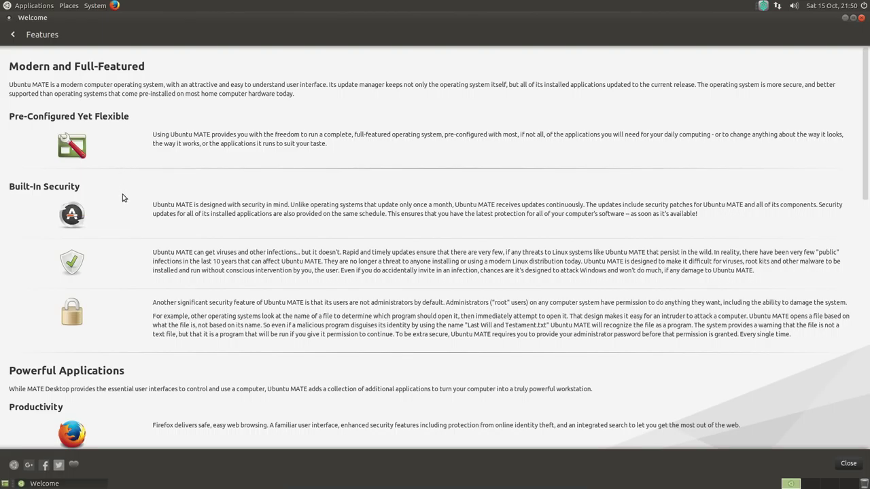
{"action": "scroll", "coordinate": [122, 197], "scroll_direction": "down", "scroll_amount": 2}
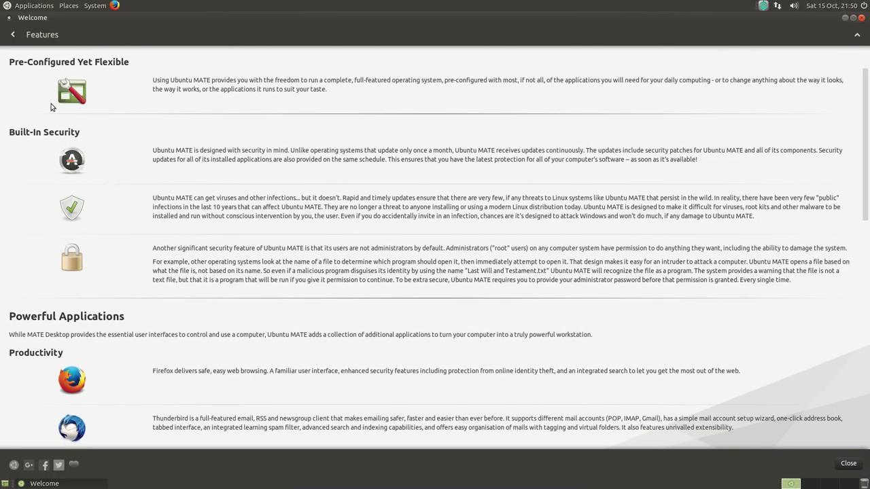
{"action": "left_click", "coordinate": [13, 34]}
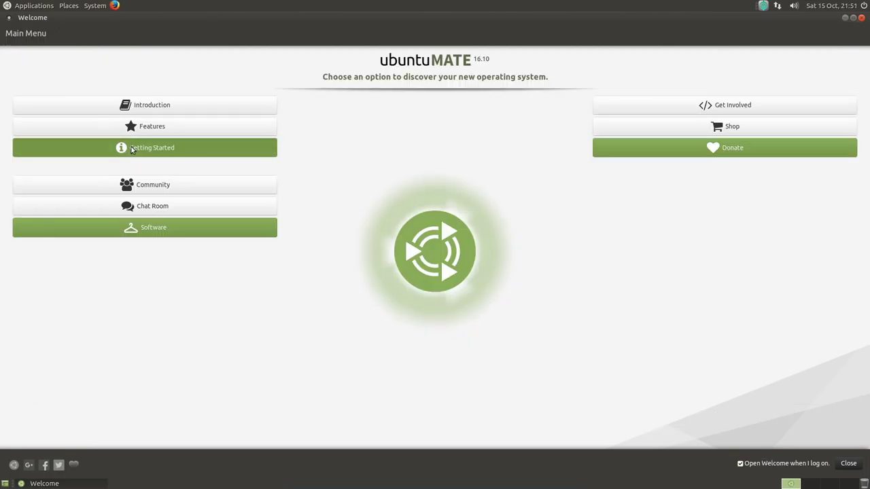
{"action": "left_click", "coordinate": [133, 149]}
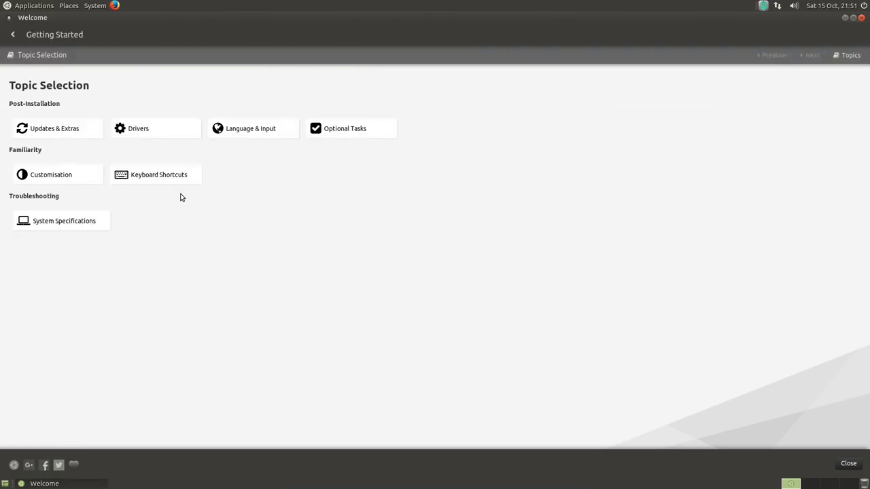
{"action": "left_click", "coordinate": [13, 36]}
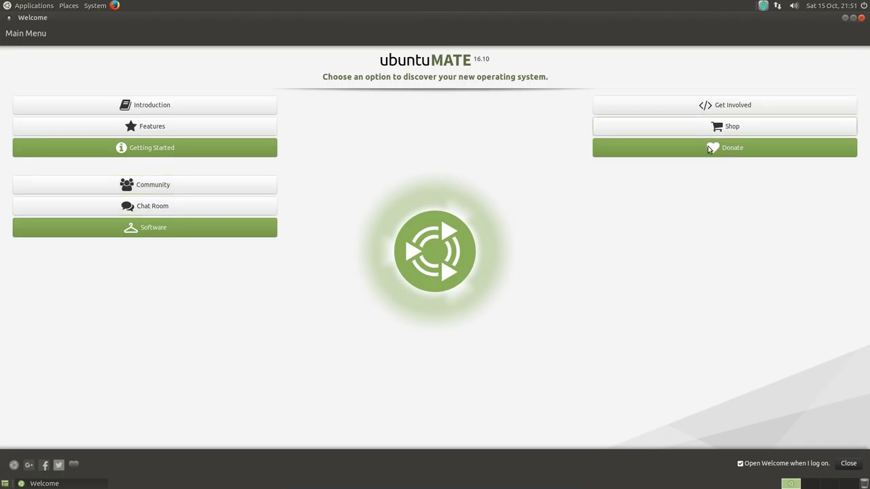
Browse the Office category in the Welcome window's Software section and search the catalogue for "vlc".
{"action": "left_click", "coordinate": [188, 233]}
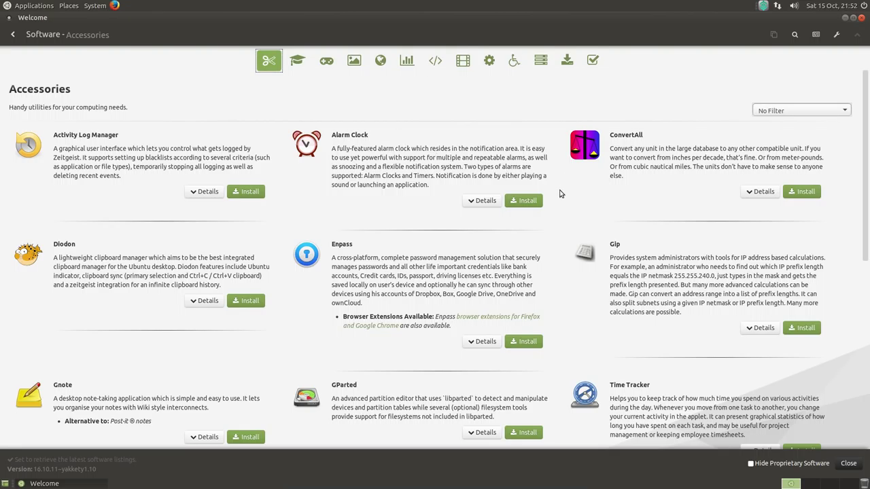
{"action": "left_click", "coordinate": [407, 61]}
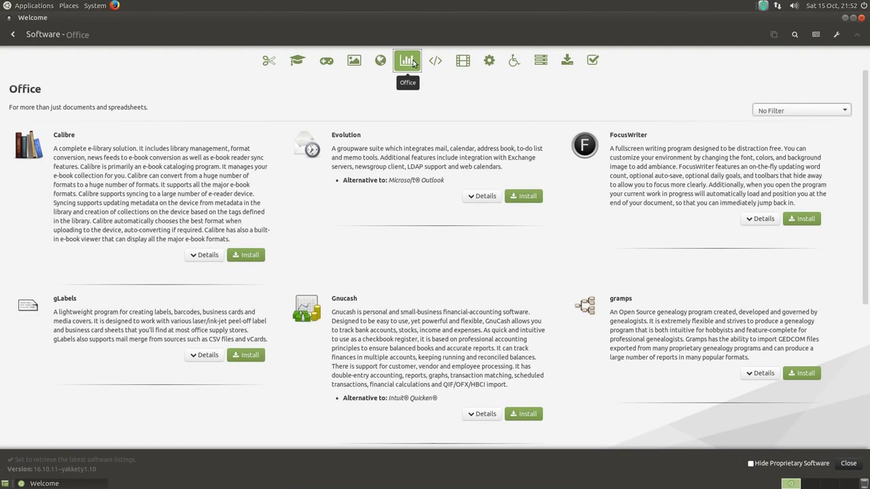
{"action": "left_click", "coordinate": [794, 34]}
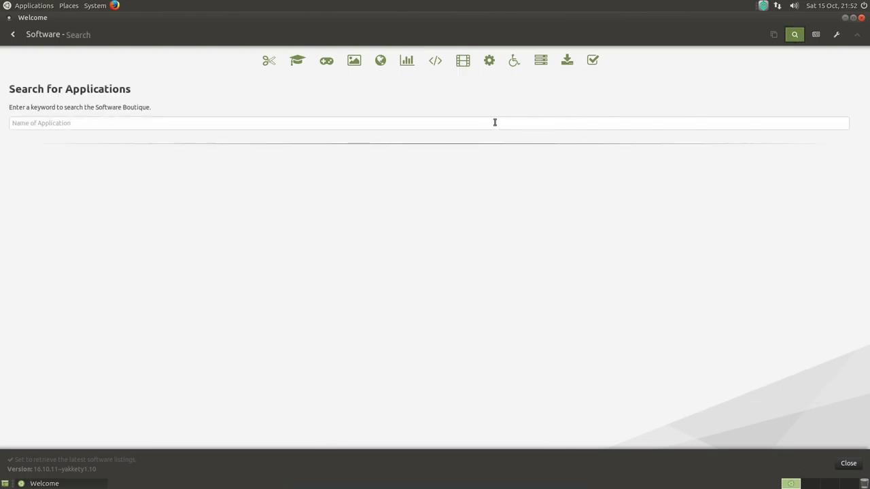
{"action": "left_click", "coordinate": [489, 120]}
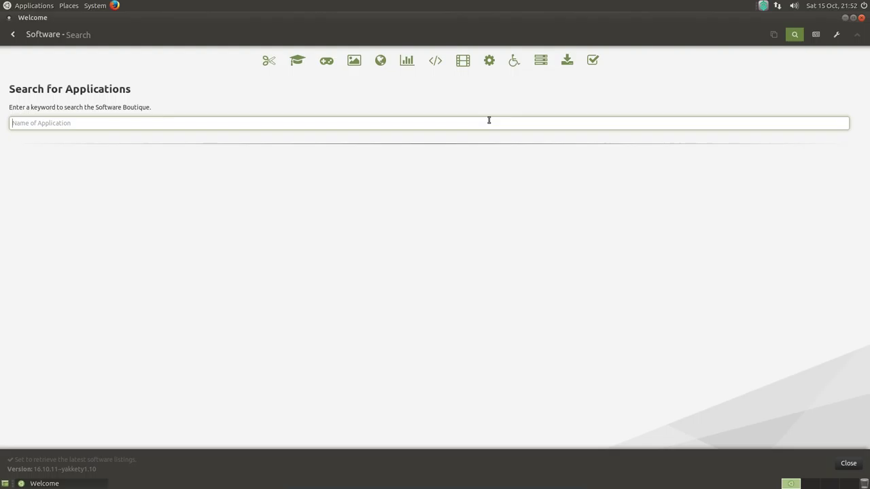
{"action": "type", "text": "vlc"}
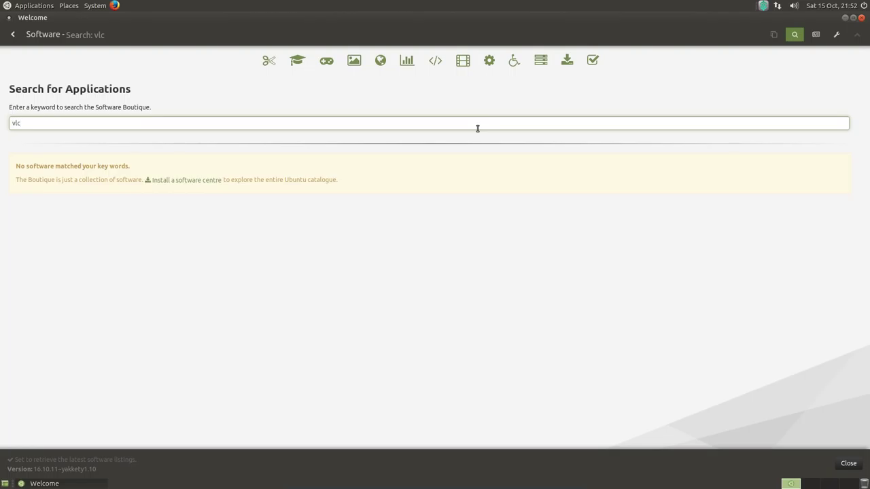
Search the software catalogue for "convertall" instead and close the Welcome window.
{"action": "key", "text": "ctrl+a"}
{"action": "type", "text": "convertall"}
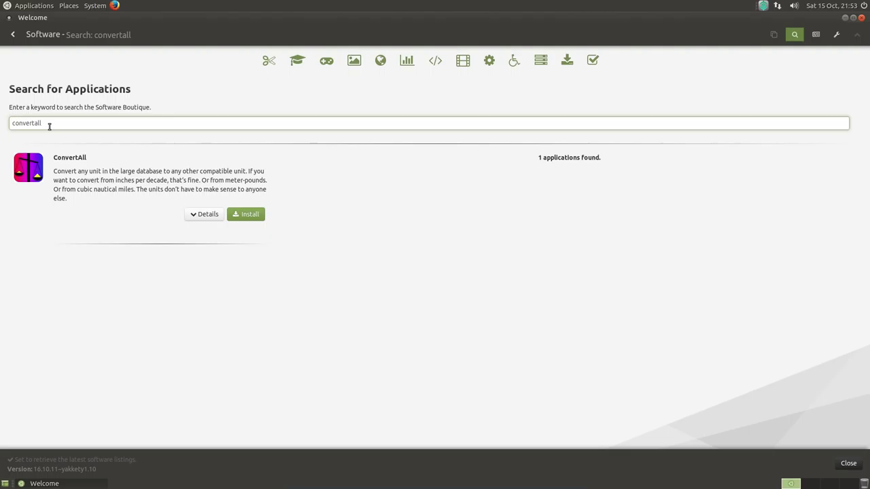
{"action": "key", "text": "alt+F4"}
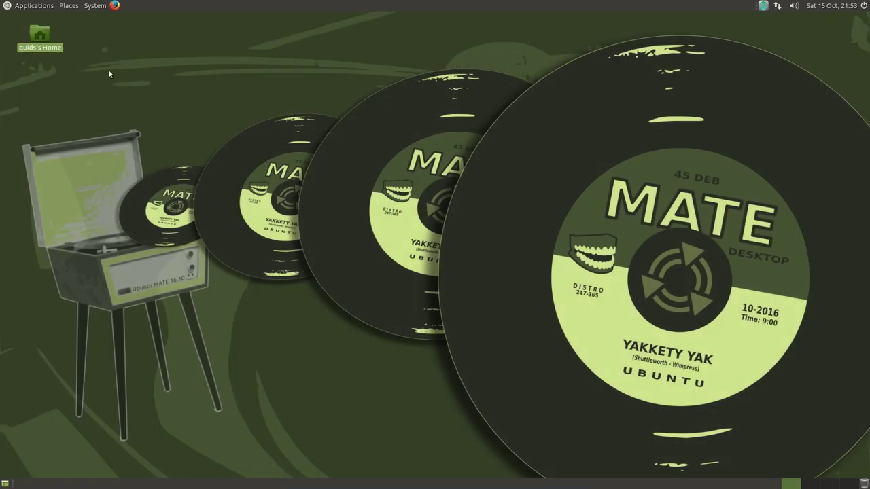
Look through the desktop's application categories, calendar, sound and network options, and desktop search tool, leaving them all closed.
{"action": "left_click", "coordinate": [33, 5]}
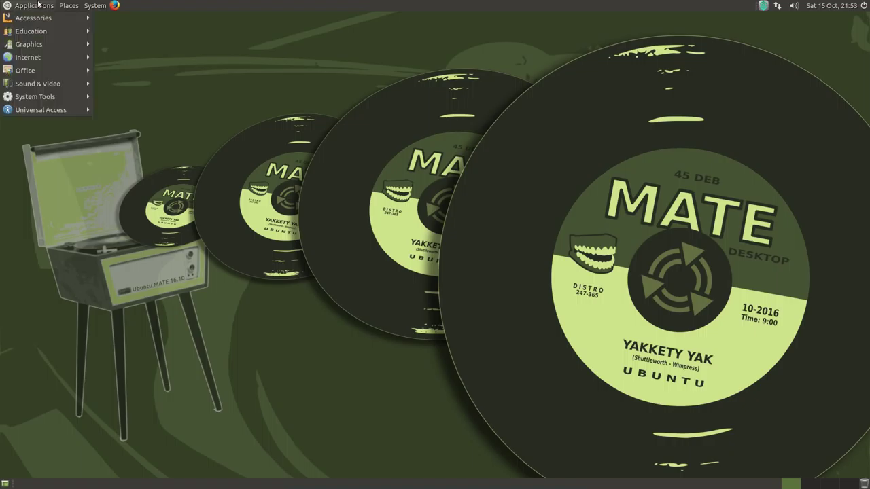
{"action": "left_click", "coordinate": [292, 5]}
{"action": "left_click", "coordinate": [819, 8]}
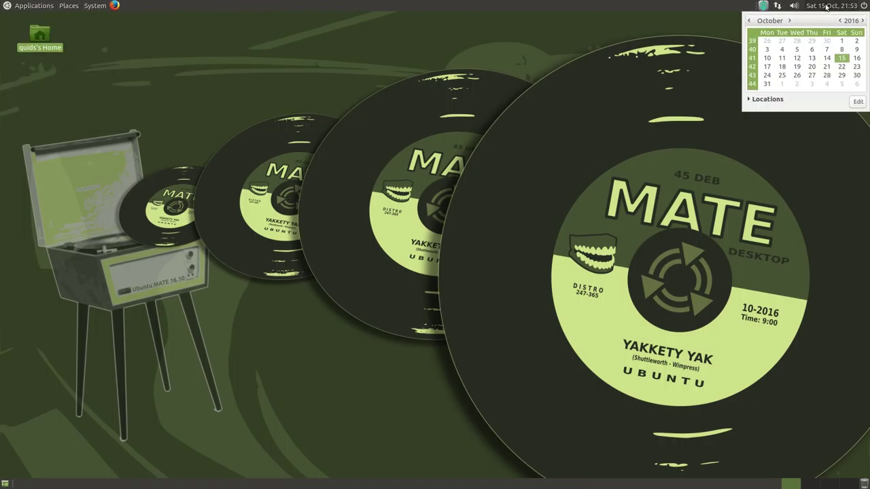
{"action": "left_click", "coordinate": [793, 5]}
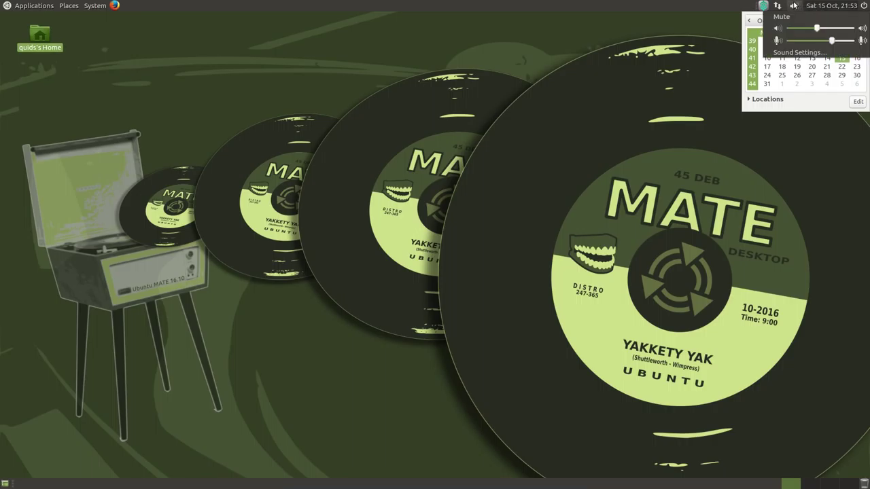
{"action": "left_click", "coordinate": [776, 5]}
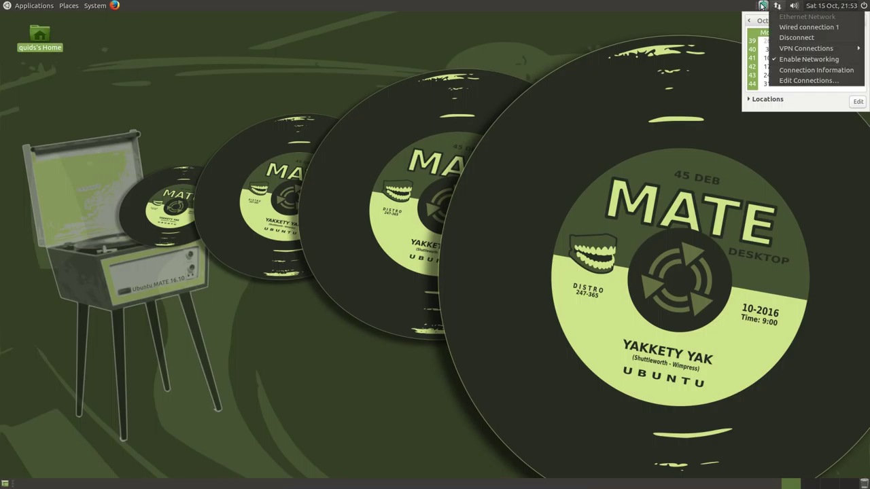
{"action": "left_click", "coordinate": [763, 5]}
{"action": "left_click", "coordinate": [764, 6]}
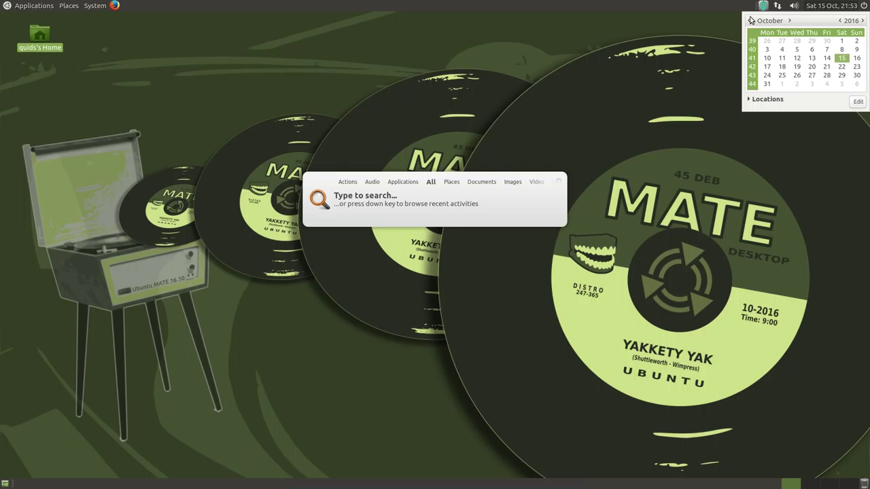
{"action": "left_click", "coordinate": [136, 410]}
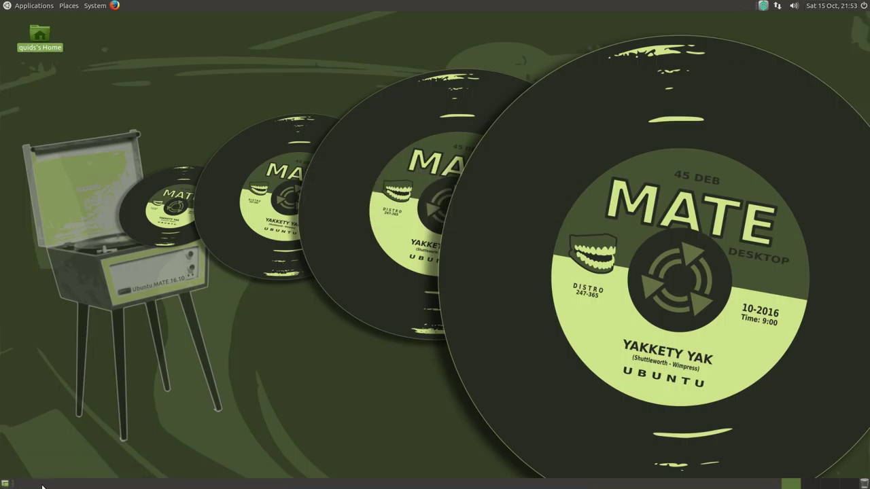
Open the wastebasket and view the About information of its file manager.
{"action": "left_click", "coordinate": [863, 484]}
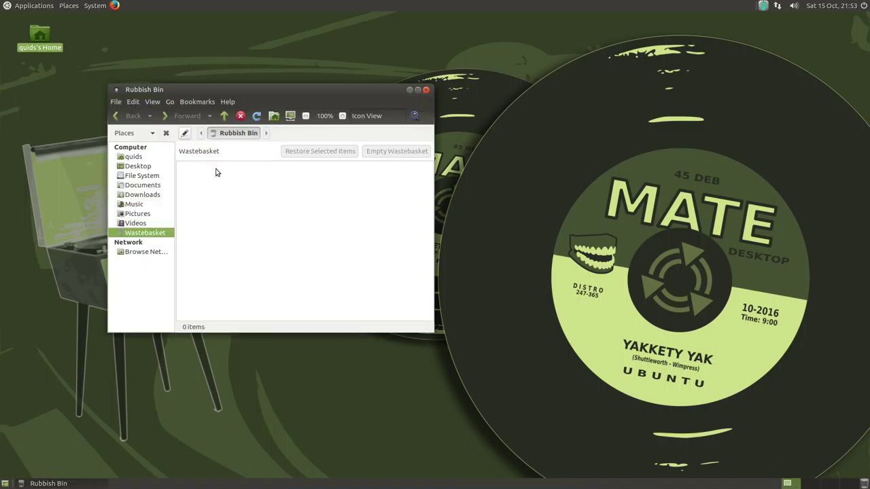
{"action": "left_click", "coordinate": [229, 102]}
{"action": "left_click", "coordinate": [255, 123]}
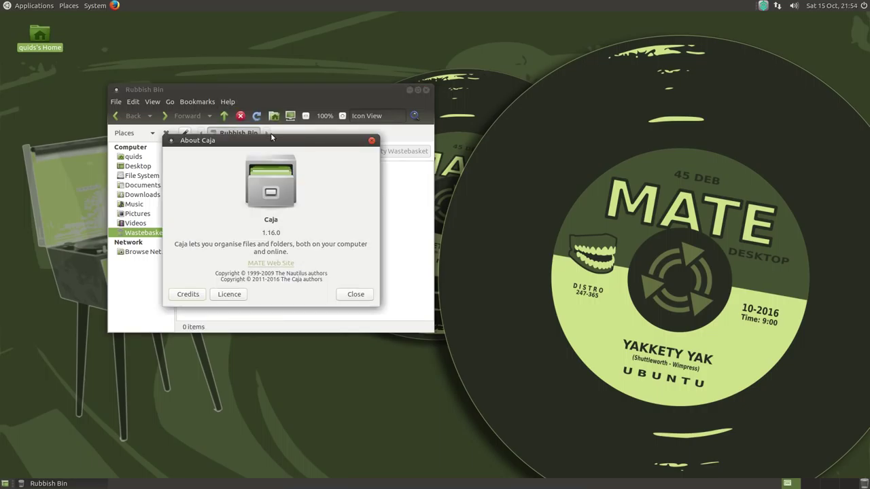
{"action": "left_click", "coordinate": [355, 294]}
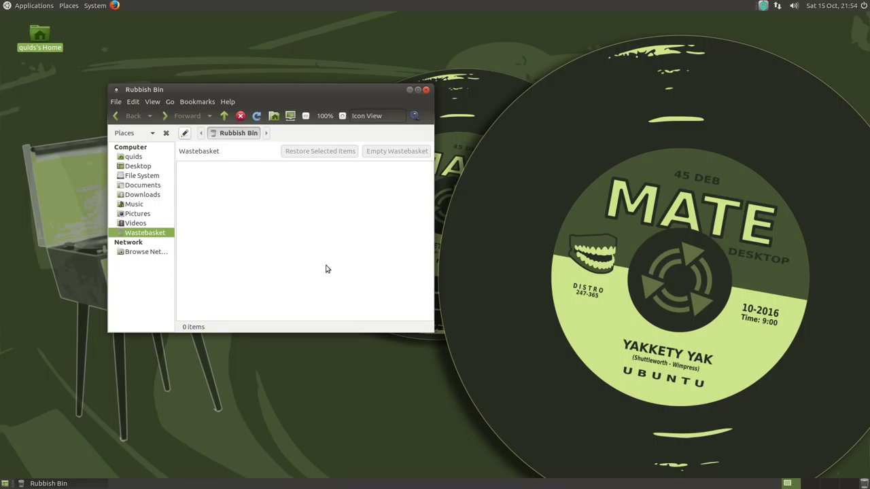
View MinimalCircles01.svg and MinimalCircles01.png from the Minimal folder in Pictures, and close the image viewer and file manager.
{"action": "left_click", "coordinate": [156, 215]}
{"action": "double_click", "coordinate": [211, 162]}
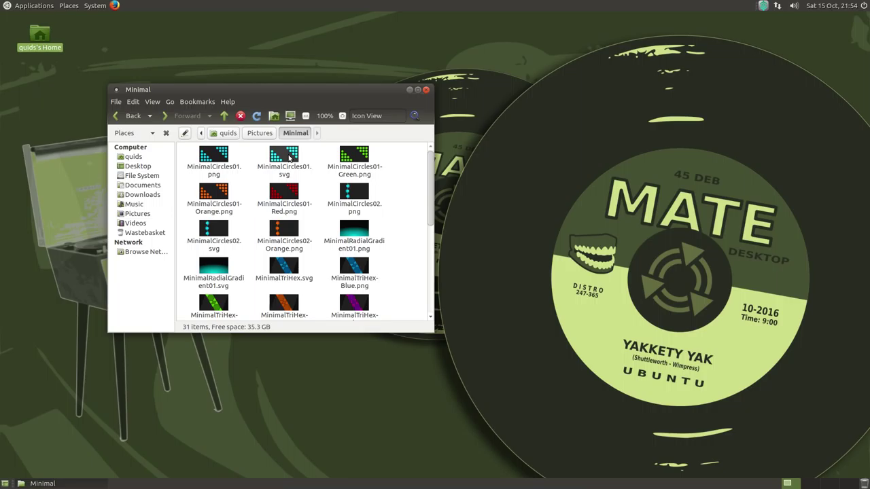
{"action": "double_click", "coordinate": [288, 158]}
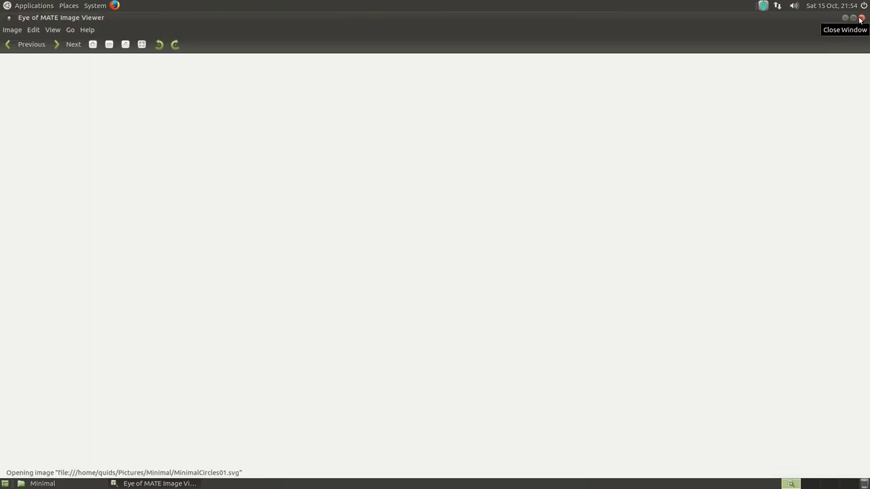
{"action": "left_click", "coordinate": [861, 17]}
{"action": "double_click", "coordinate": [228, 155]}
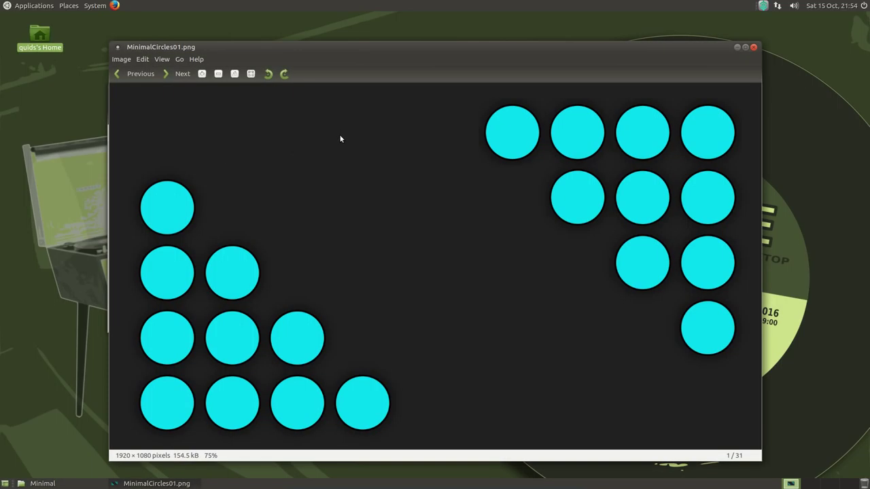
{"action": "left_click", "coordinate": [754, 48]}
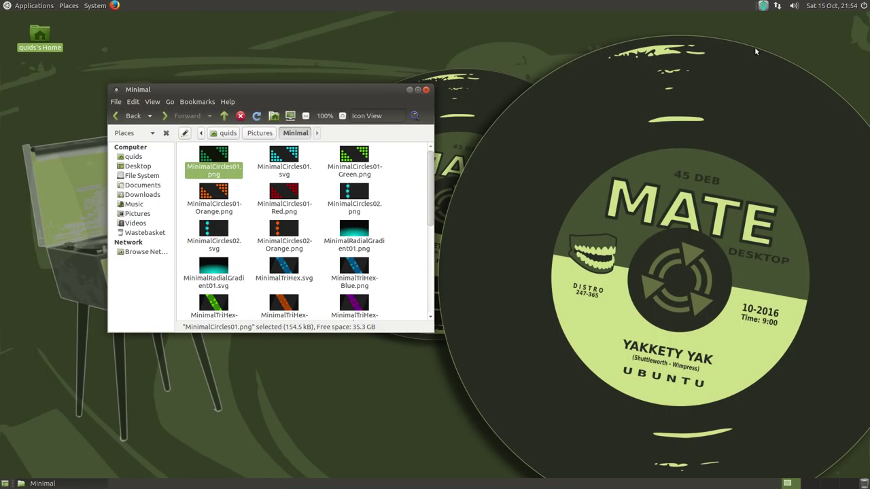
{"action": "left_click", "coordinate": [226, 102]}
{"action": "mouse_move", "coordinate": [117, 104]}
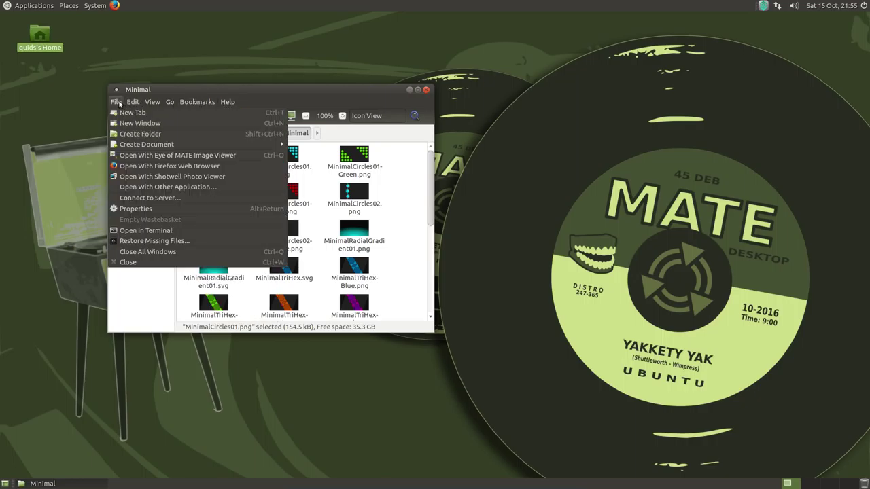
{"action": "left_click", "coordinate": [149, 263]}
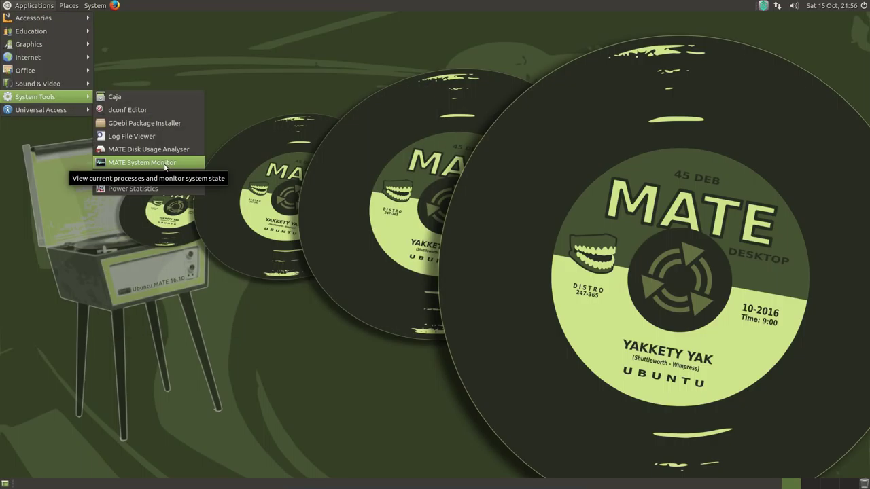
Check the CPU, memory and network usage in MATE System Monitor and close it.
{"action": "left_click", "coordinate": [166, 163]}
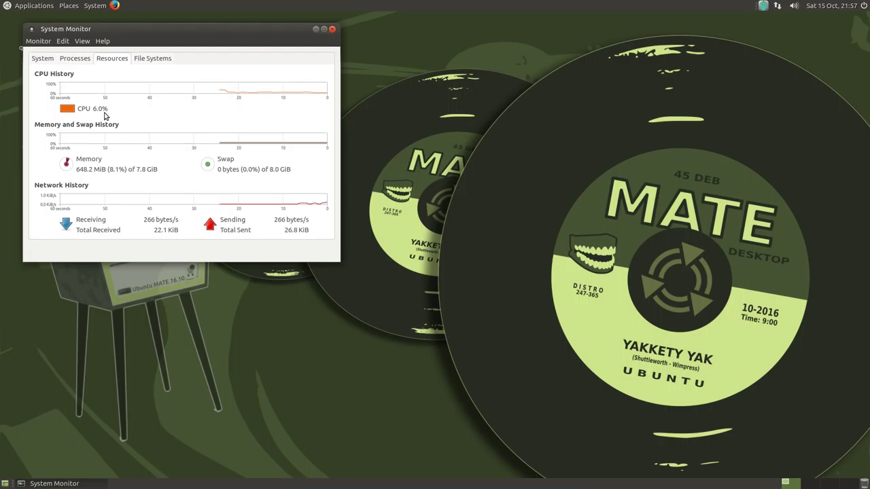
{"action": "left_click", "coordinate": [331, 29]}
Open LibreOffice Writer from the office applications to view its blank document window, and close it.
{"action": "left_click", "coordinate": [29, 6]}
{"action": "mouse_move", "coordinate": [51, 70]}
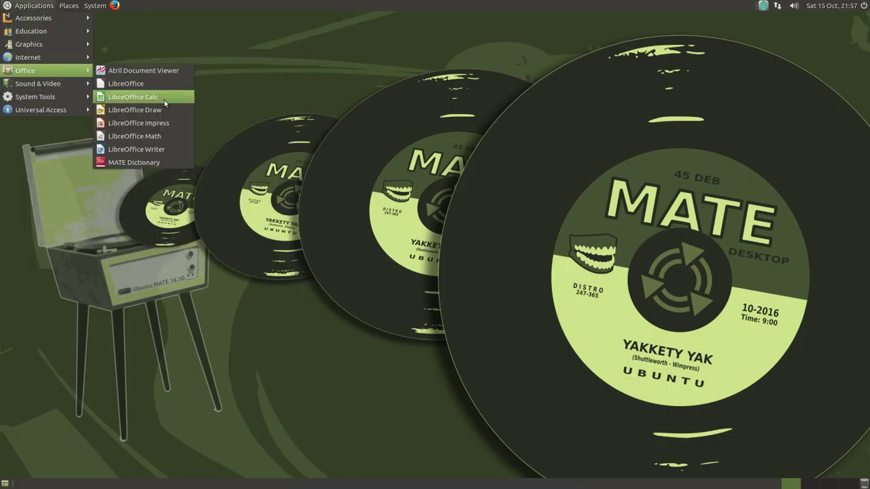
{"action": "left_click", "coordinate": [159, 142]}
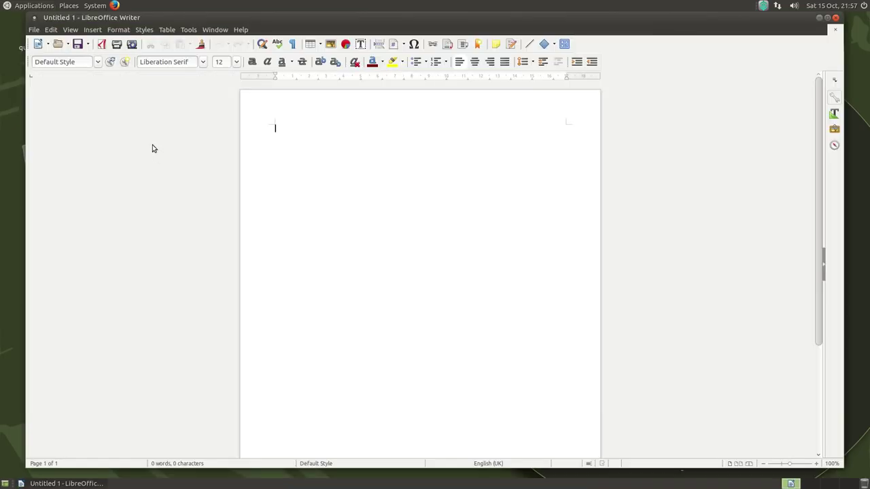
{"action": "left_click", "coordinate": [835, 17]}
Open MATE Tweak from the Look and Feel preferences and display its panel settings.
{"action": "left_click", "coordinate": [95, 6]}
{"action": "mouse_move", "coordinate": [156, 32]}
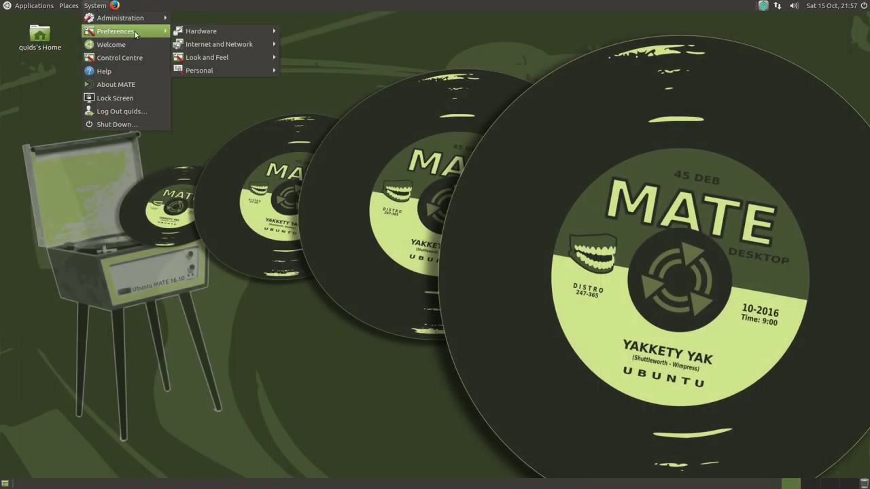
{"action": "mouse_move", "coordinate": [234, 57]}
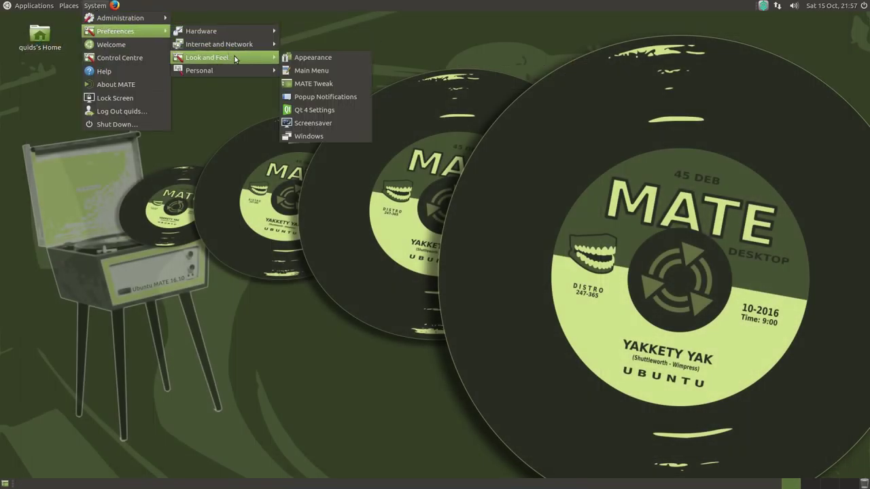
{"action": "left_click", "coordinate": [322, 85]}
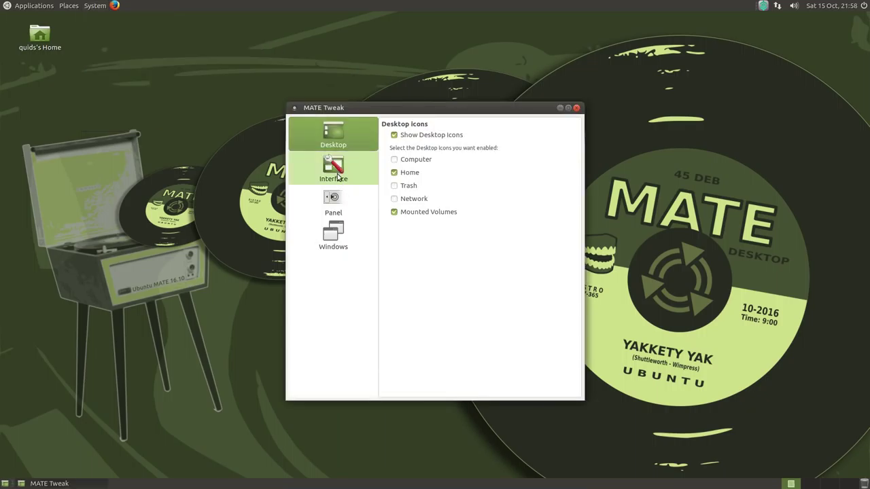
{"action": "left_click", "coordinate": [340, 184]}
{"action": "left_click", "coordinate": [344, 202]}
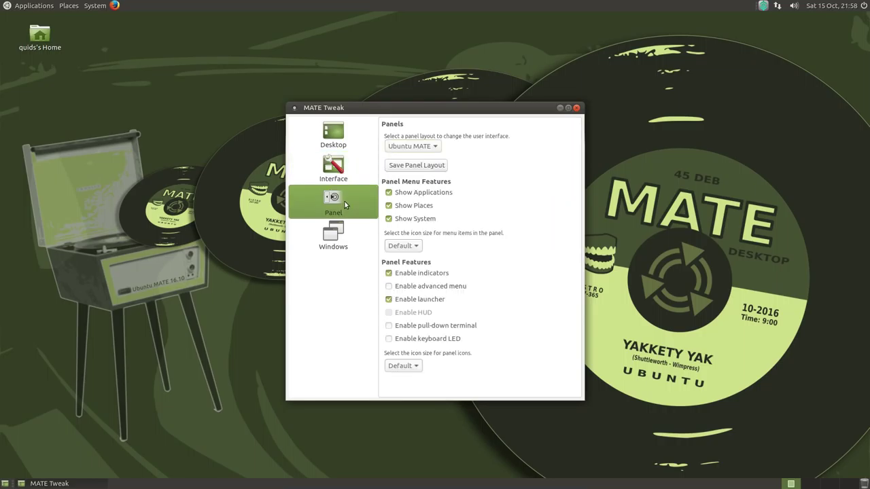
Try the Mutiny and Cupertino panel layouts, and return the desktop to the Ubuntu MATE layout.
{"action": "left_click", "coordinate": [420, 147]}
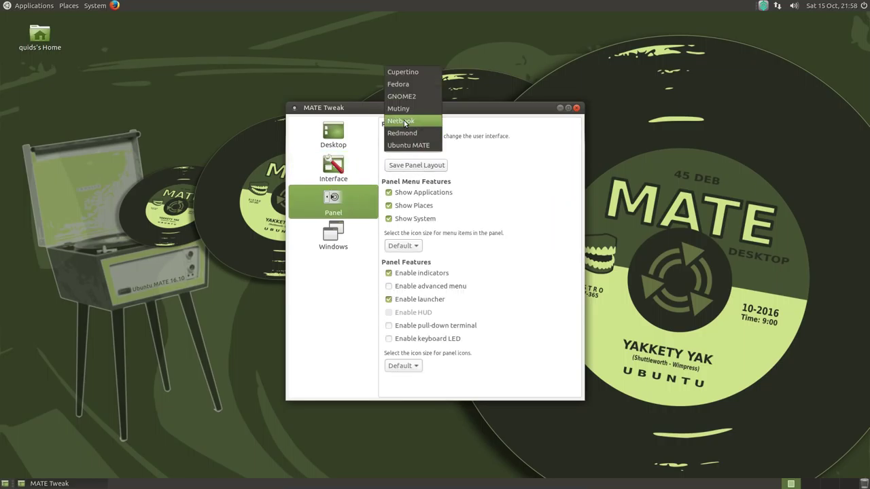
{"action": "left_click", "coordinate": [405, 111]}
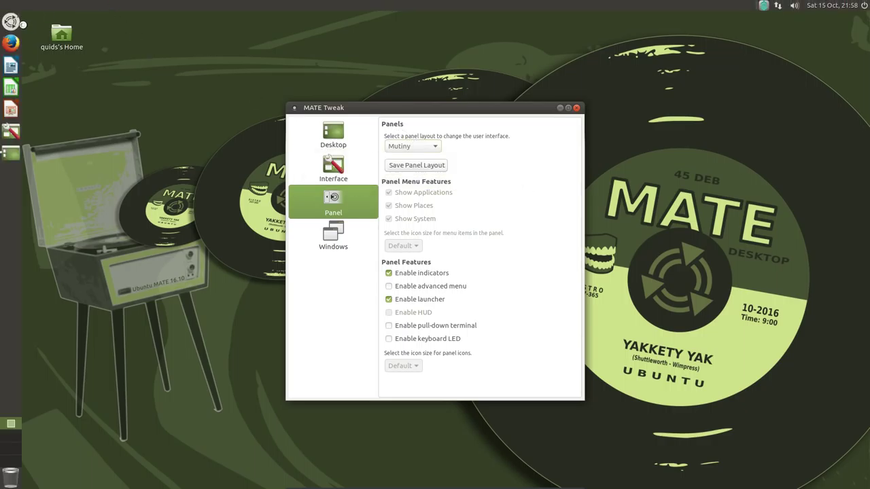
{"action": "left_click", "coordinate": [416, 145]}
{"action": "left_click", "coordinate": [409, 110]}
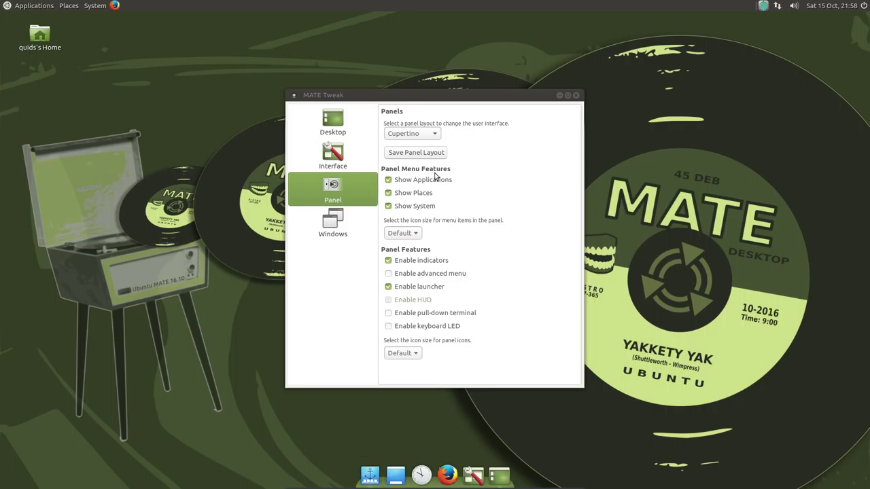
{"action": "left_click", "coordinate": [423, 133]}
{"action": "left_click", "coordinate": [422, 207]}
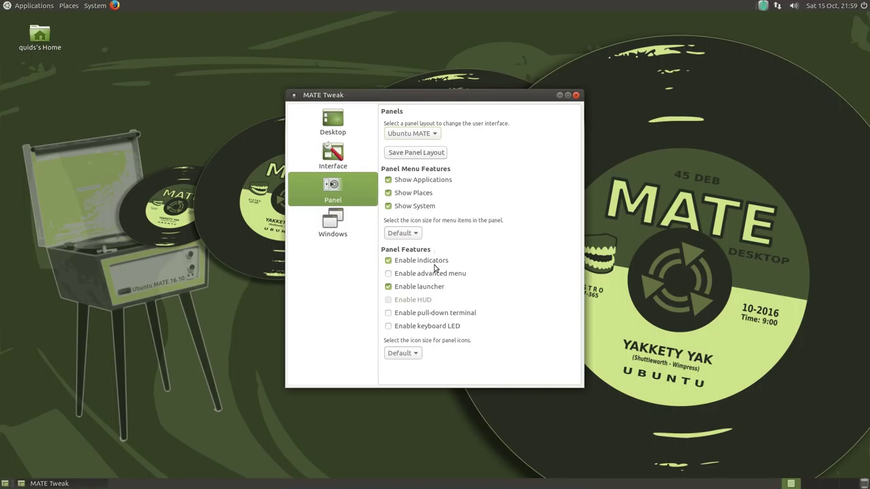
View the window manager choices in MATE Tweak's Windows settings and set the window control placement to the left side.
{"action": "key", "text": "Down"}
{"action": "left_click", "coordinate": [493, 269]}
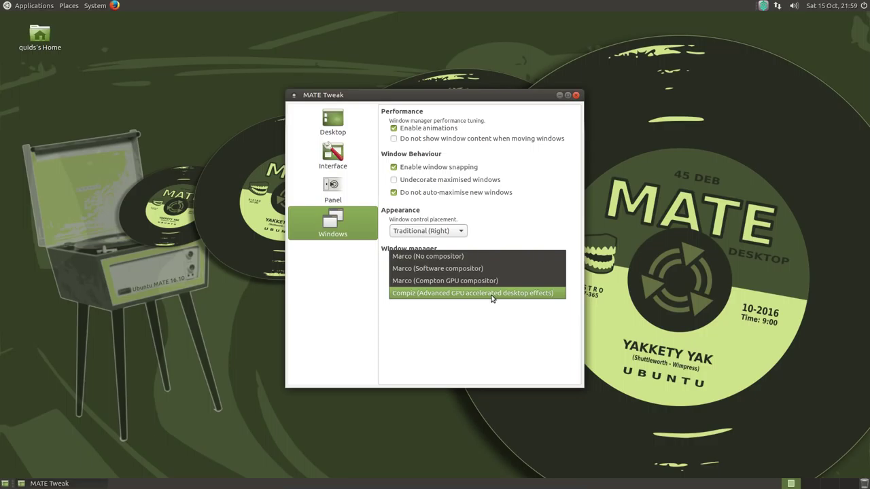
{"action": "left_click", "coordinate": [495, 226]}
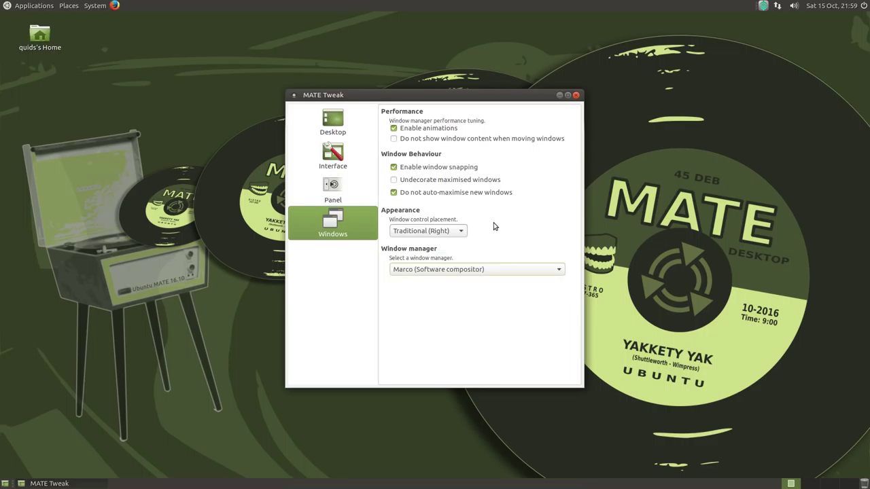
{"action": "left_click", "coordinate": [463, 234]}
{"action": "left_click", "coordinate": [461, 241]}
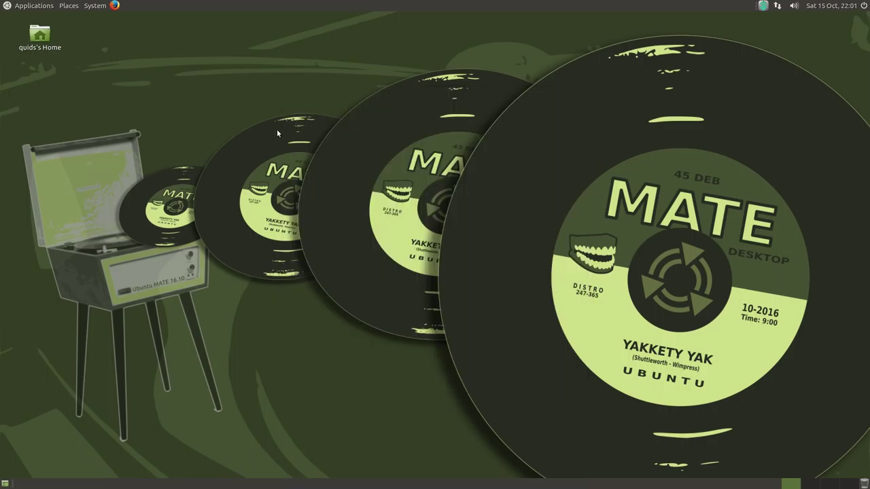
Look through the available desktop backgrounds, fonts and interface settings in Appearance Preferences.
{"action": "right_click", "coordinate": [277, 130]}
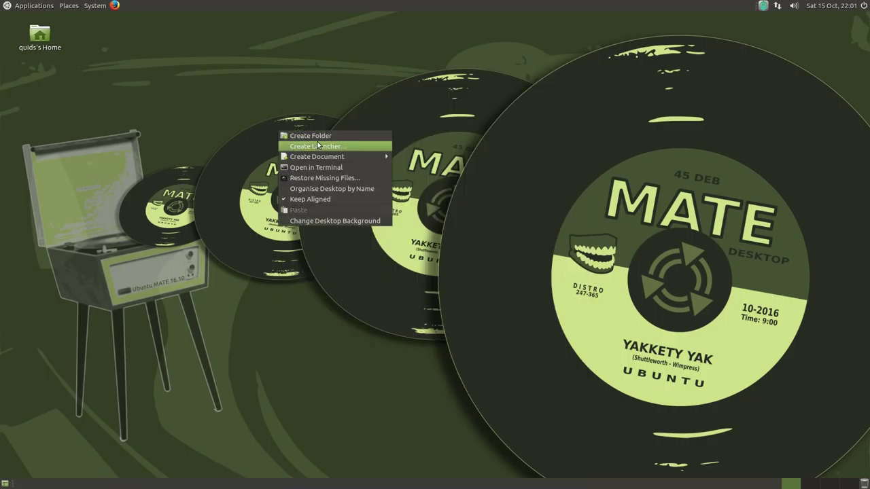
{"action": "mouse_move", "coordinate": [329, 158]}
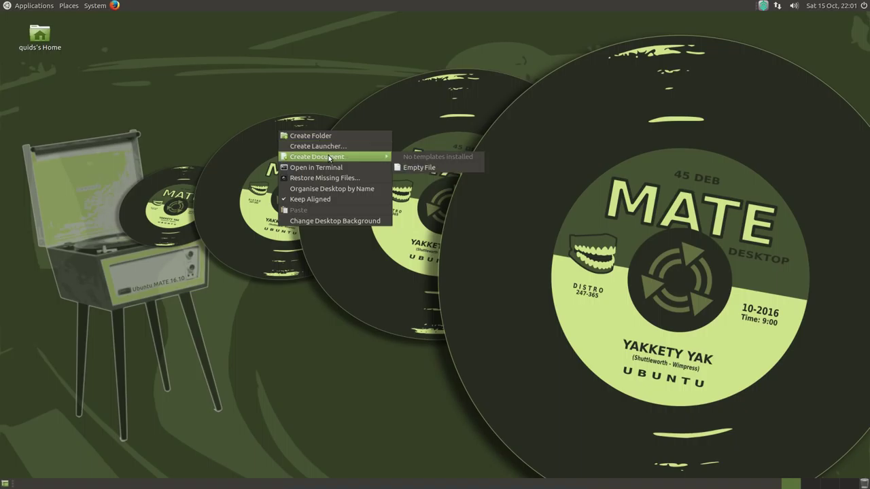
{"action": "left_click", "coordinate": [328, 221]}
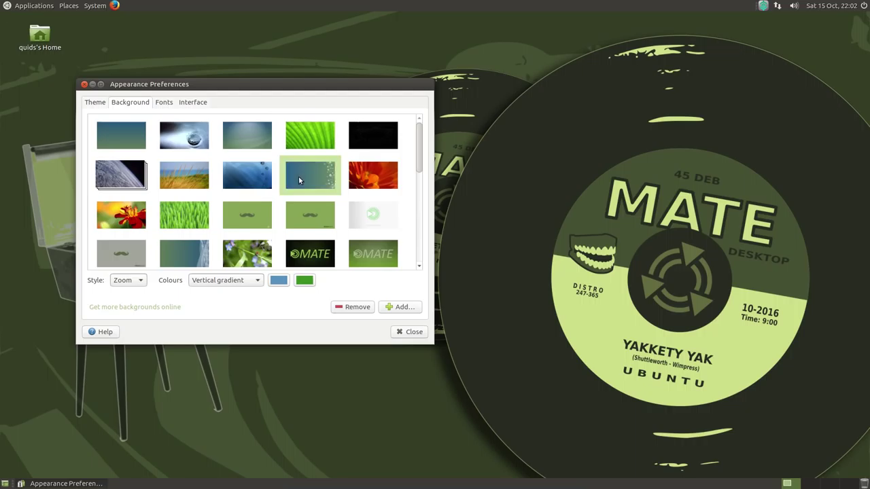
{"action": "scroll", "coordinate": [302, 185], "scroll_direction": "down", "scroll_amount": 3}
{"action": "scroll", "coordinate": [307, 192], "scroll_direction": "down", "scroll_amount": 5}
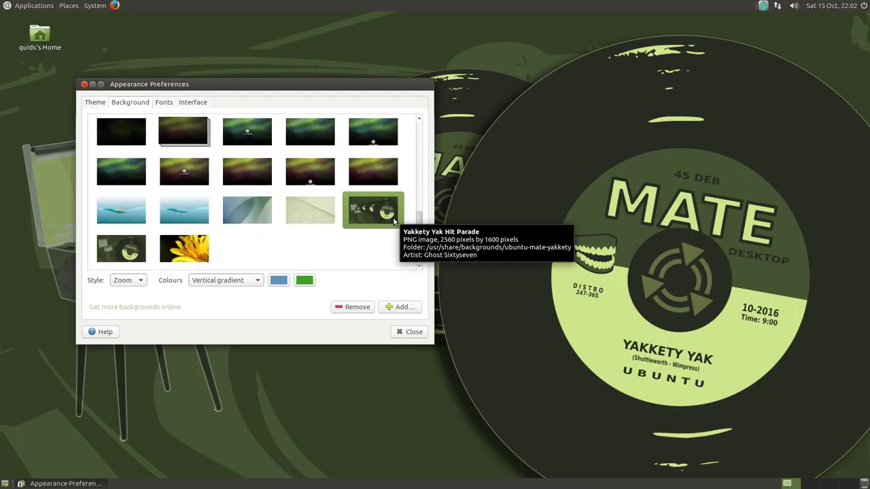
{"action": "left_click", "coordinate": [163, 104]}
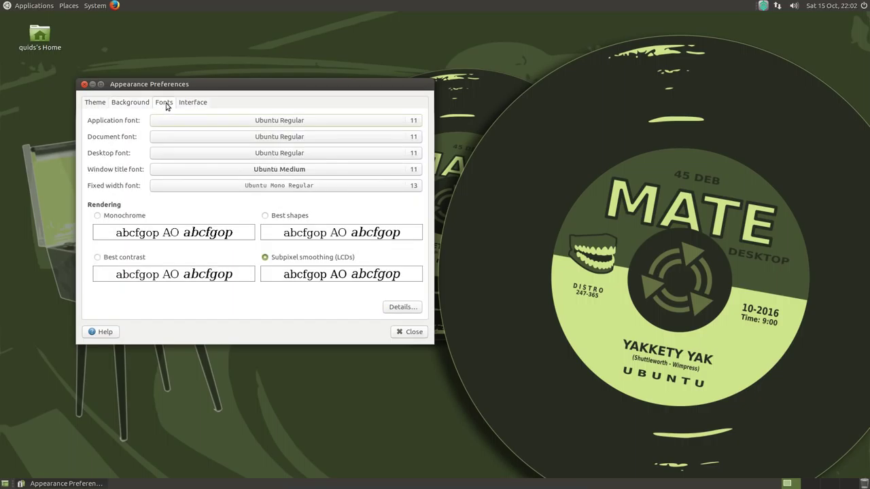
{"action": "left_click", "coordinate": [191, 106]}
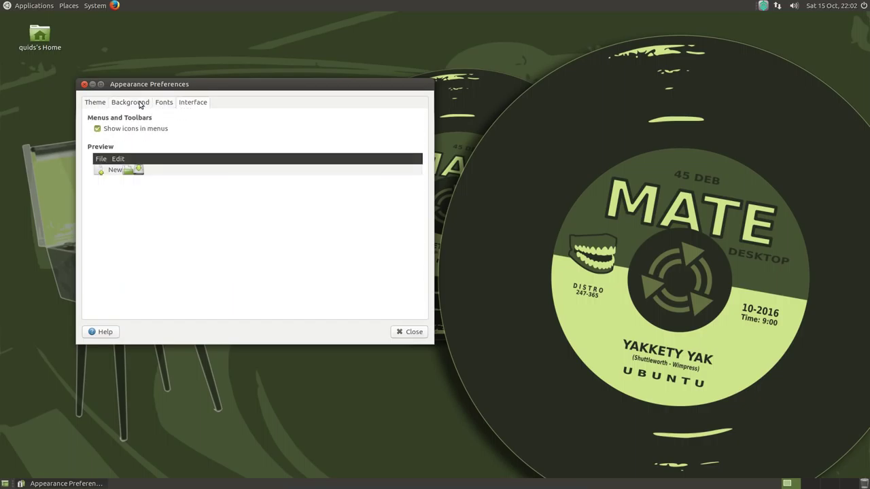
Try the BlackMATE theme, apply the Blue-Submarine theme instead, and close Appearance Preferences.
{"action": "left_click", "coordinate": [99, 106]}
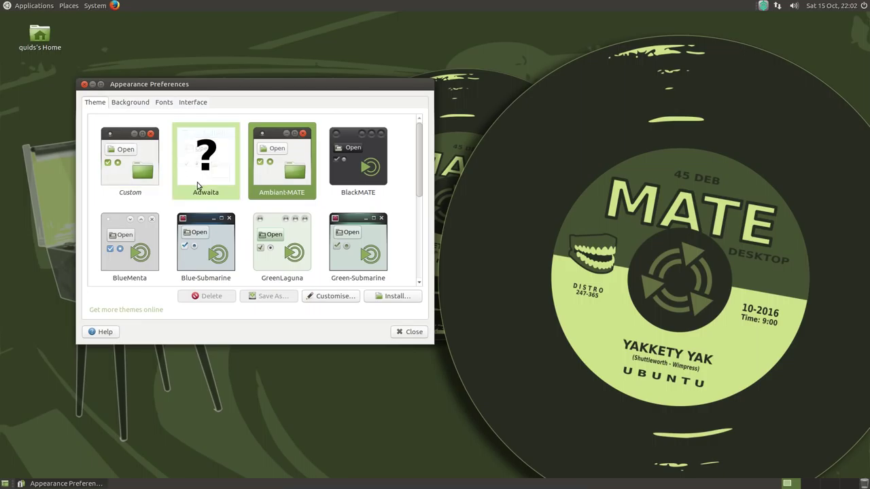
{"action": "left_click", "coordinate": [354, 176]}
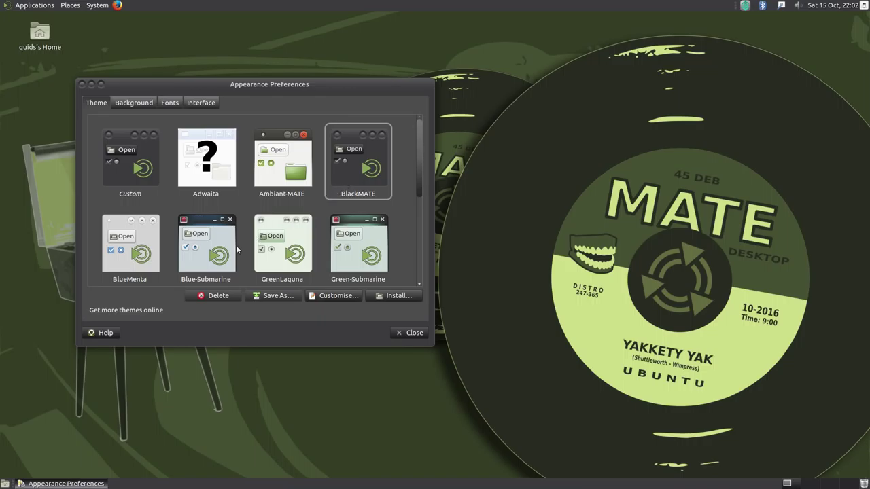
{"action": "left_click", "coordinate": [217, 257]}
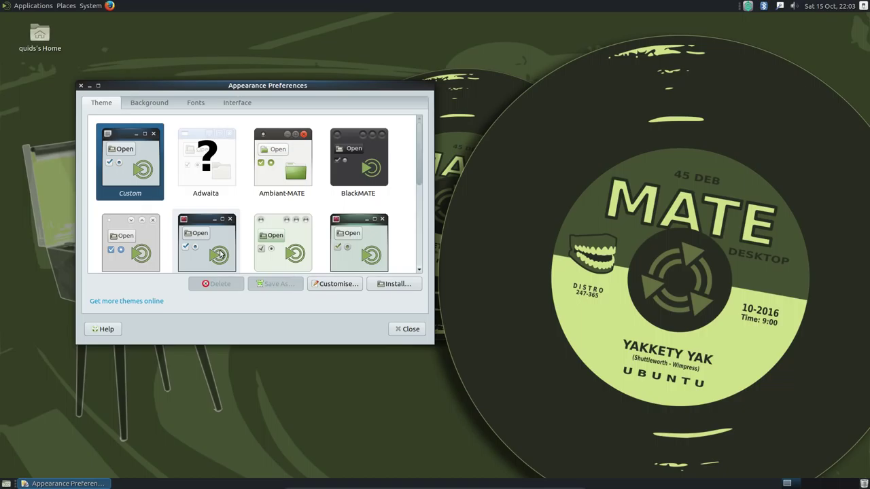
{"action": "left_click", "coordinate": [410, 330]}
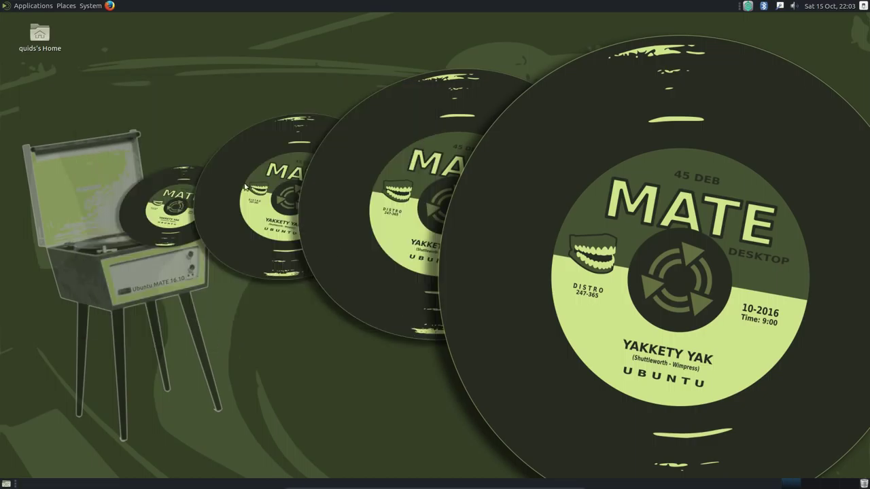
Open Firefox Web Browser to view its Ubuntu MATE start page and search field, and close it.
{"action": "left_click", "coordinate": [34, 5]}
{"action": "mouse_move", "coordinate": [55, 72]}
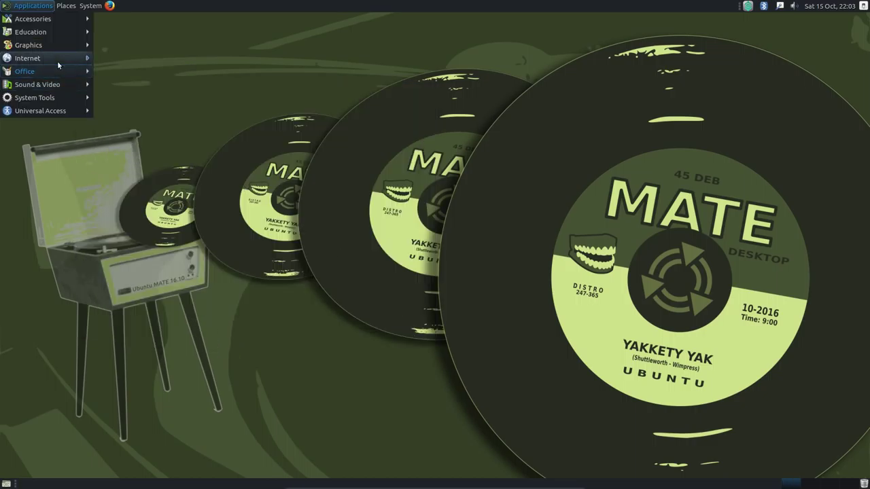
{"action": "left_click", "coordinate": [129, 58]}
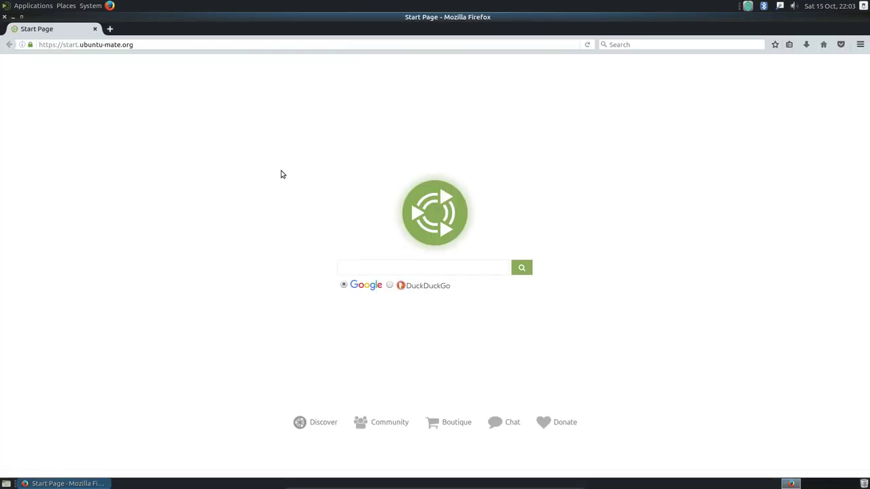
{"action": "left_click", "coordinate": [369, 266]}
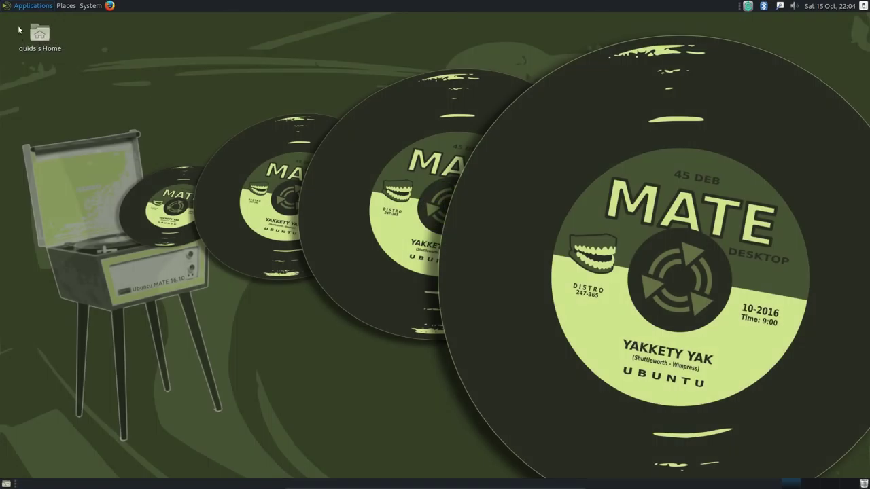
Look through the application categories, the list of places, and the system administration and preferences entries.
{"action": "left_click", "coordinate": [28, 7]}
{"action": "mouse_move", "coordinate": [29, 32]}
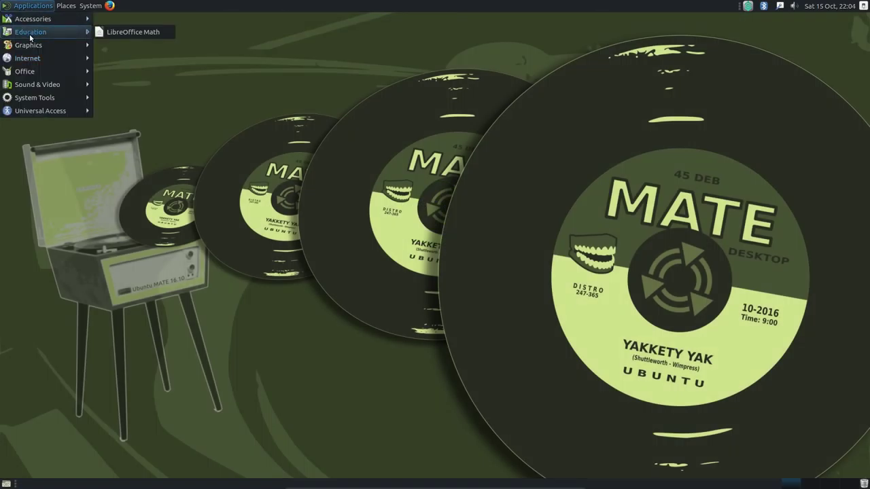
{"action": "mouse_move", "coordinate": [30, 48]}
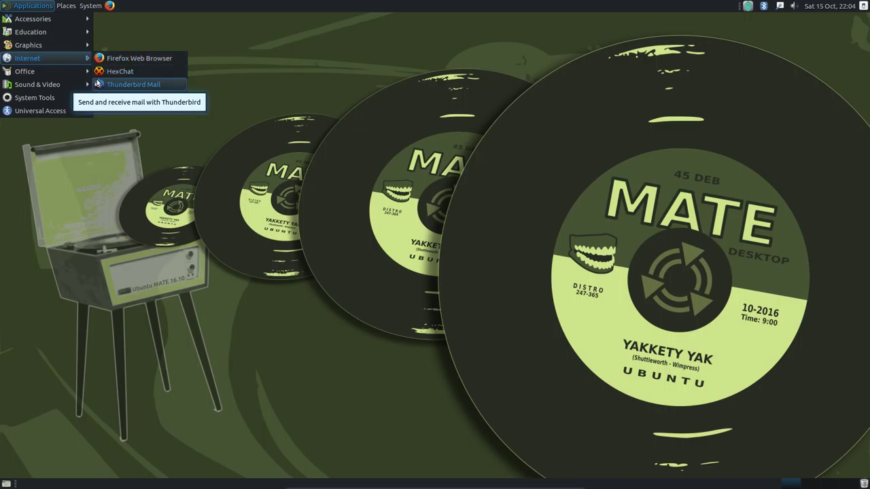
{"action": "mouse_move", "coordinate": [78, 77]}
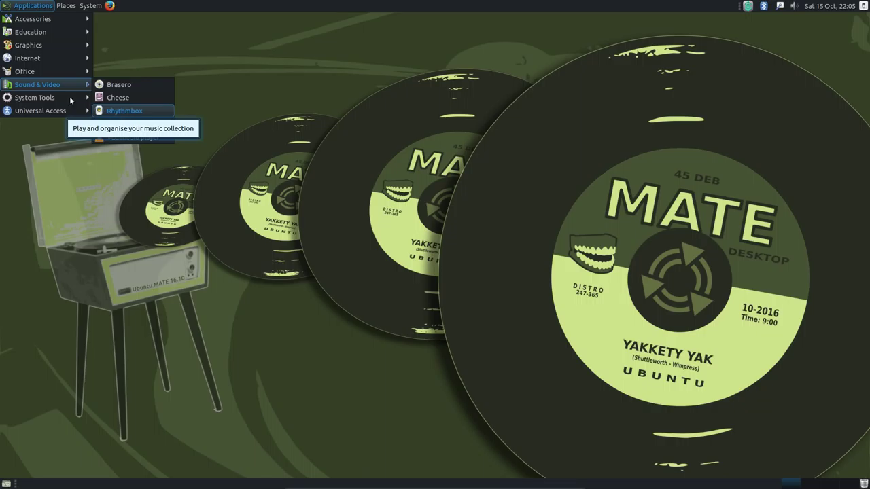
{"action": "mouse_move", "coordinate": [47, 102]}
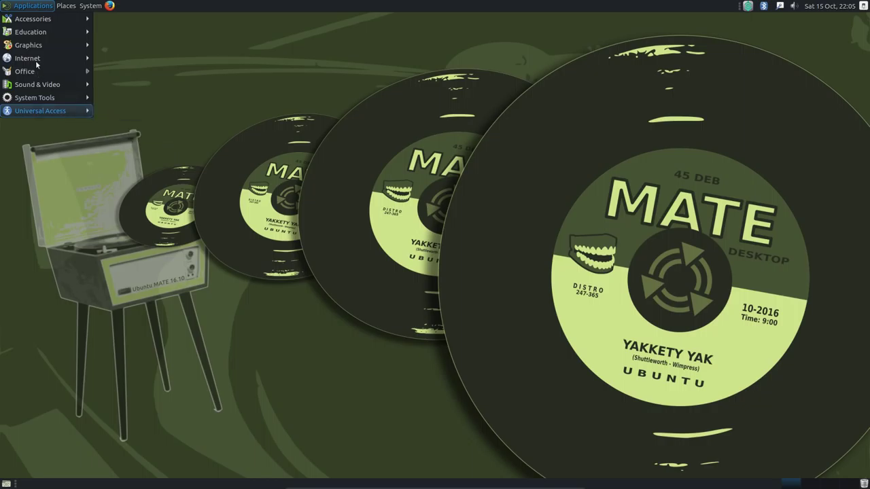
{"action": "mouse_move", "coordinate": [66, 5]}
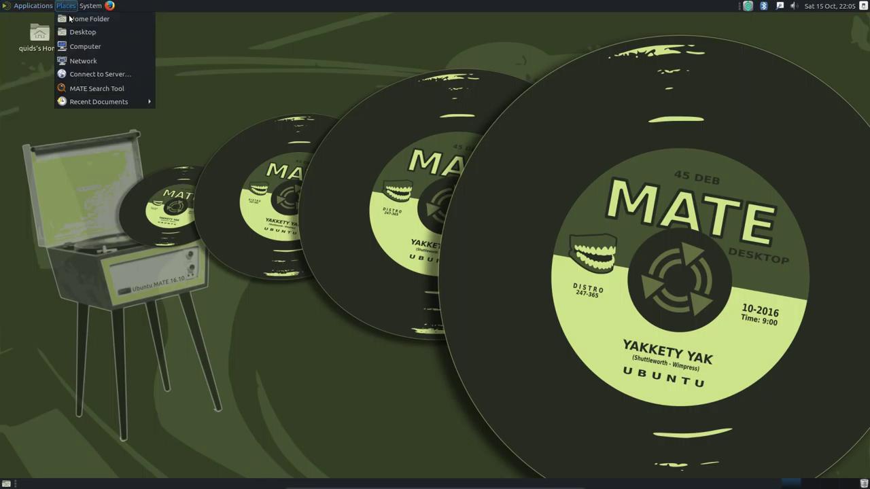
{"action": "key", "text": "Down"}
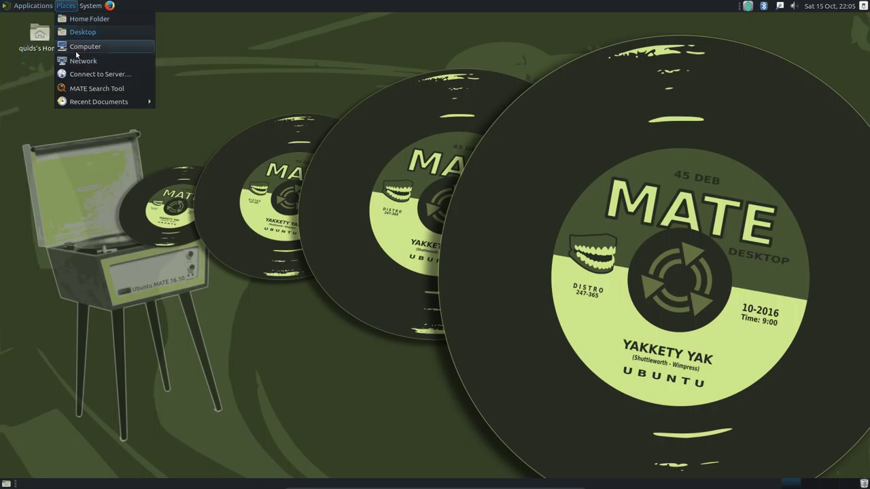
{"action": "key", "text": "Down"}
{"action": "key", "text": "Up"}
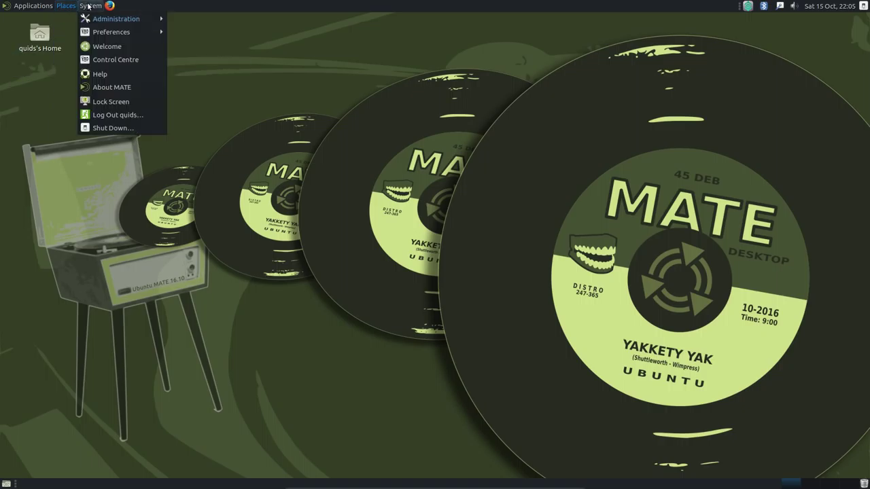
{"action": "mouse_move", "coordinate": [102, 20]}
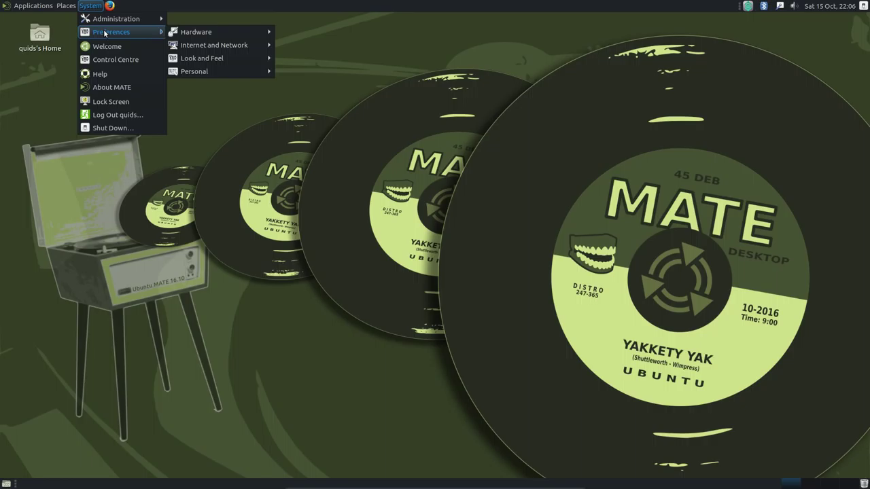
Browse the Control Centre's settings and view the Screensaver Preferences, closing them without changes.
{"action": "left_click", "coordinate": [114, 60]}
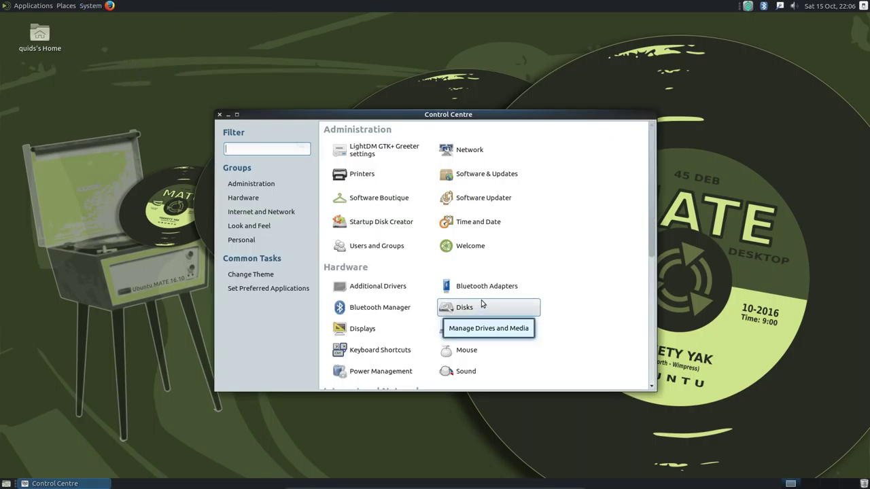
{"action": "scroll", "coordinate": [482, 304], "scroll_direction": "down", "scroll_amount": 1}
{"action": "scroll", "coordinate": [477, 262], "scroll_direction": "down", "scroll_amount": 3}
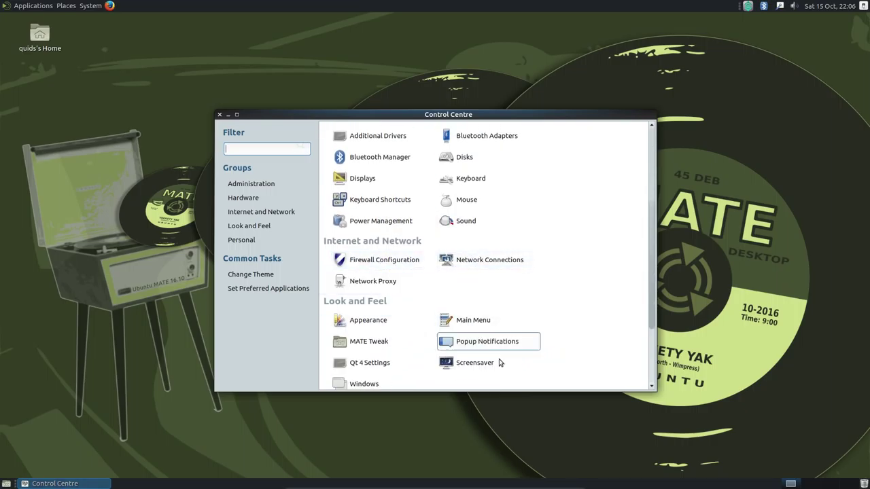
{"action": "left_click", "coordinate": [476, 363]}
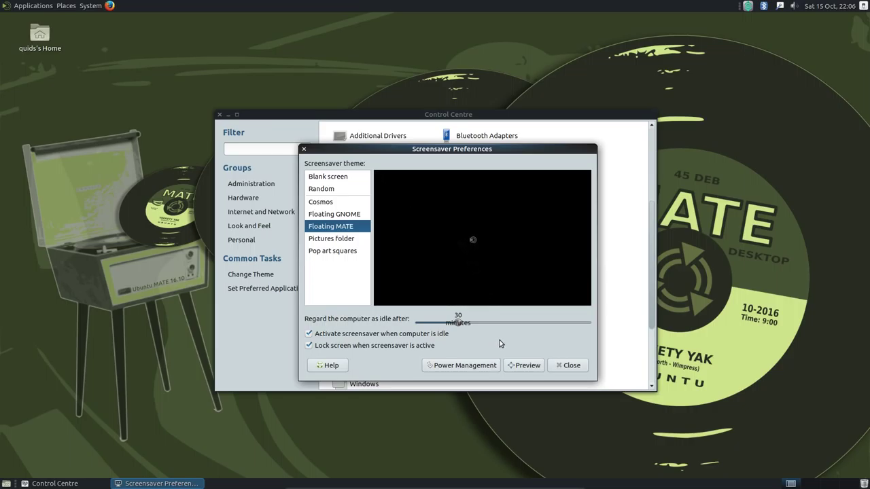
{"action": "left_click", "coordinate": [576, 369]}
{"action": "left_click", "coordinate": [369, 341]}
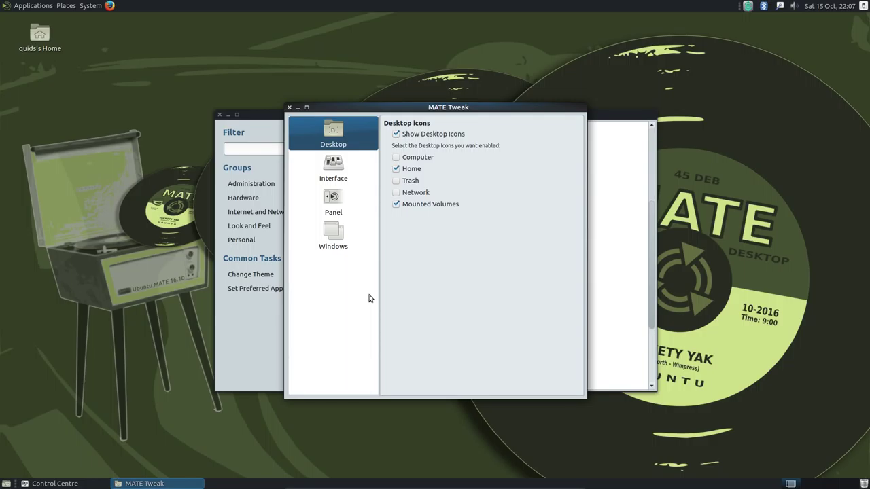
{"action": "left_click", "coordinate": [289, 108]}
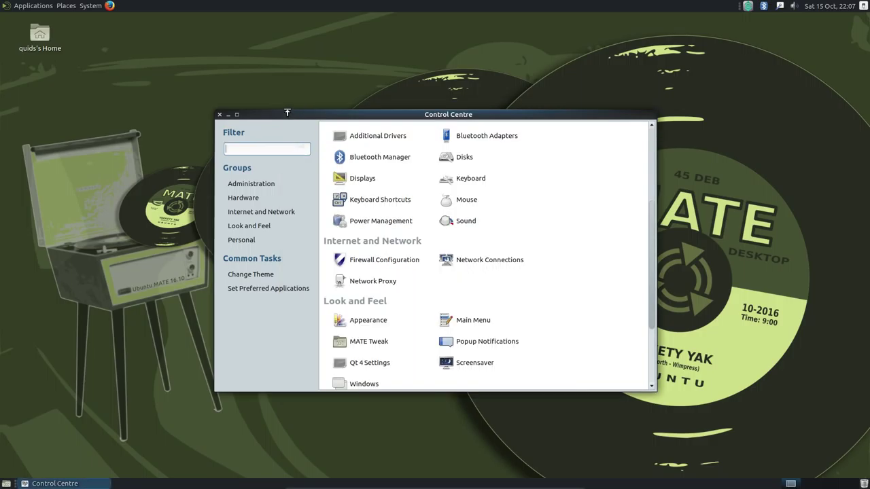
{"action": "left_click", "coordinate": [219, 115]}
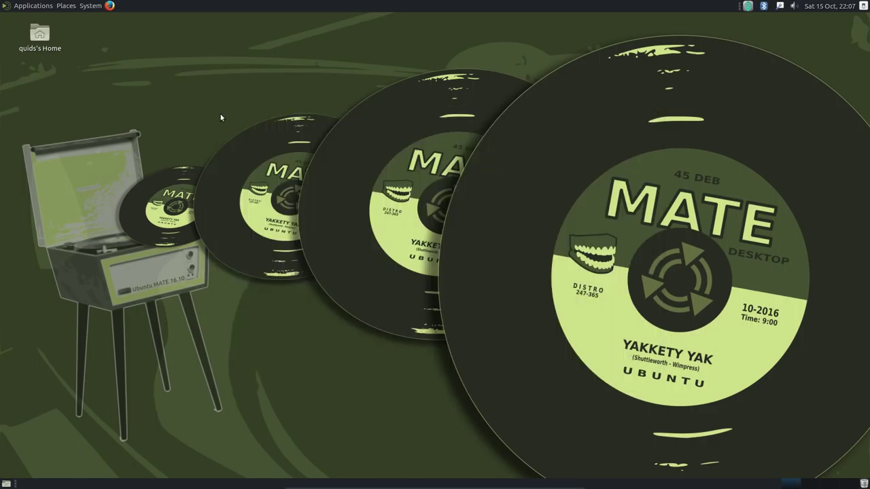